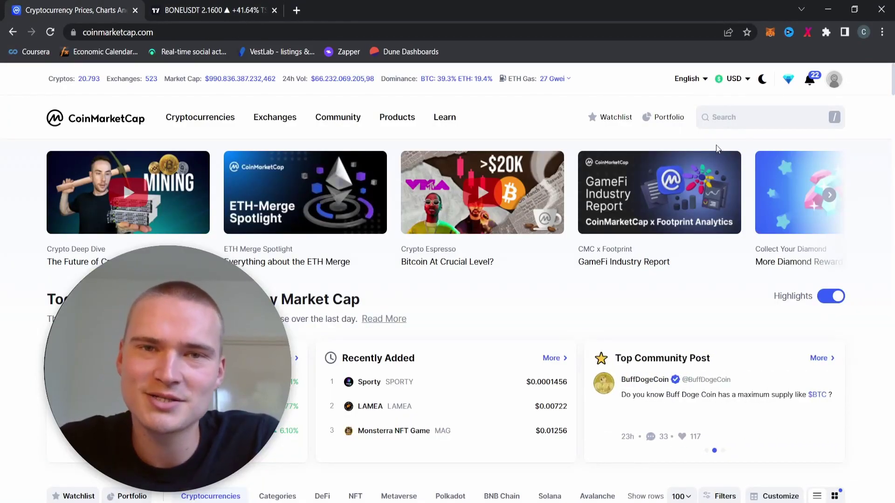
- Search CoinMarketCap for 'bone' and open the Bone ShibaSwap coin page
left_click(729, 120)
type("bone")
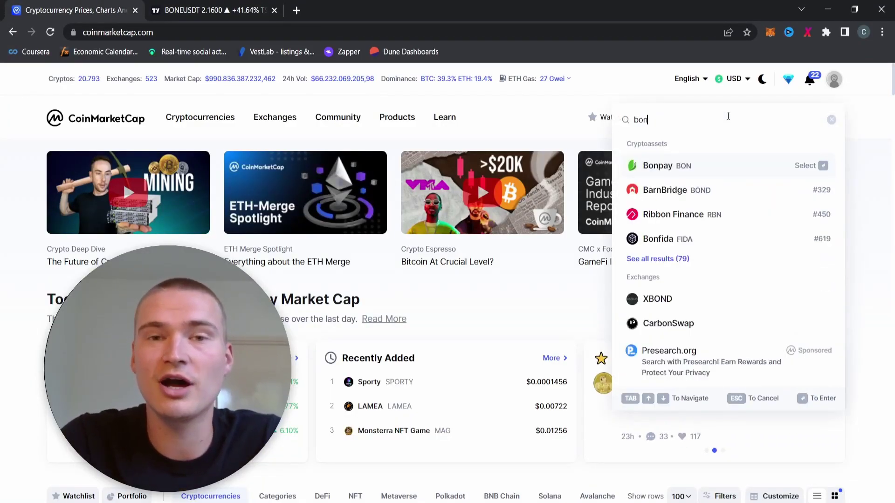
left_click(695, 169)
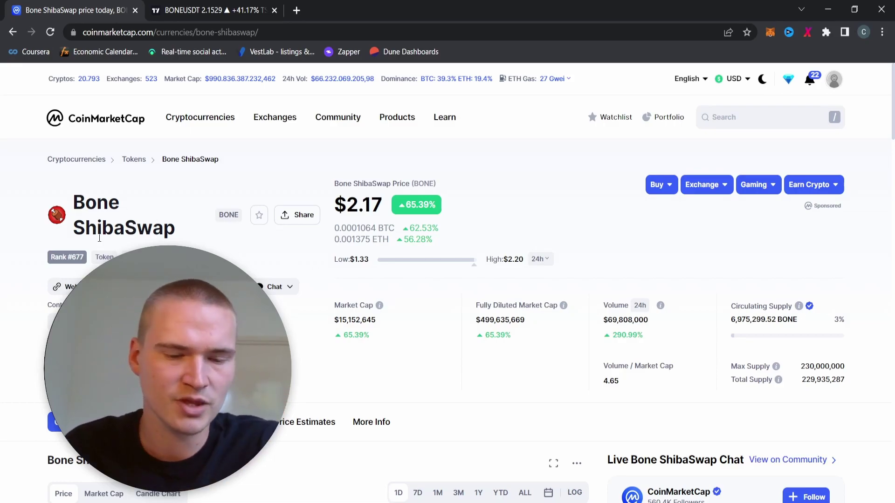
- Open the project's shibaswap.com website from its Website links in a new tab
scroll(75, 261, "down", 1)
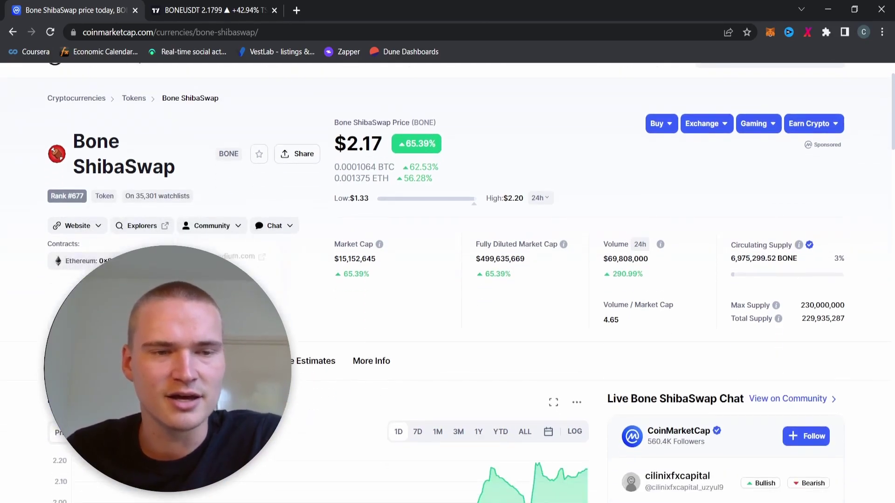
left_click(75, 225)
left_click(72, 280)
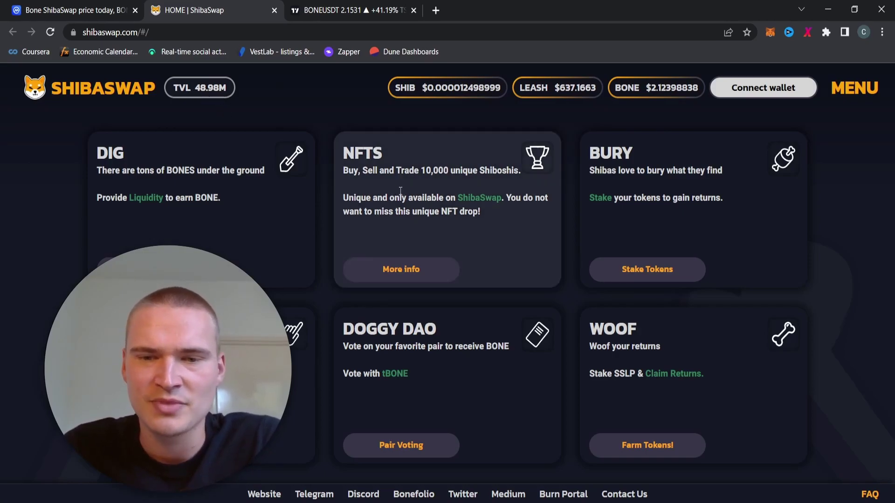
- Close the ShibaSwap tab to return to the Bone ShibaSwap page on CoinMarketCap
left_click(275, 10)
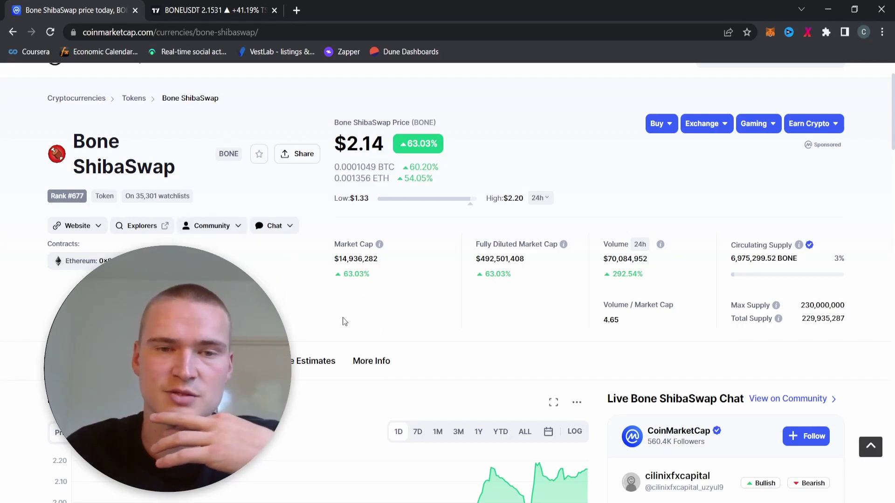
triple_click(343, 259)
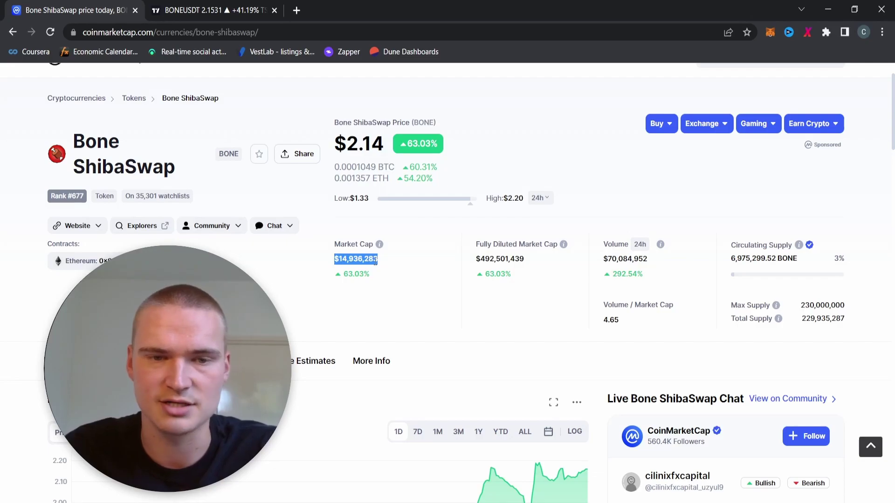
mouse_move(338, 258)
left_mouse_down()
mouse_move(379, 261)
mouse_move(334, 258)
left_mouse_up()
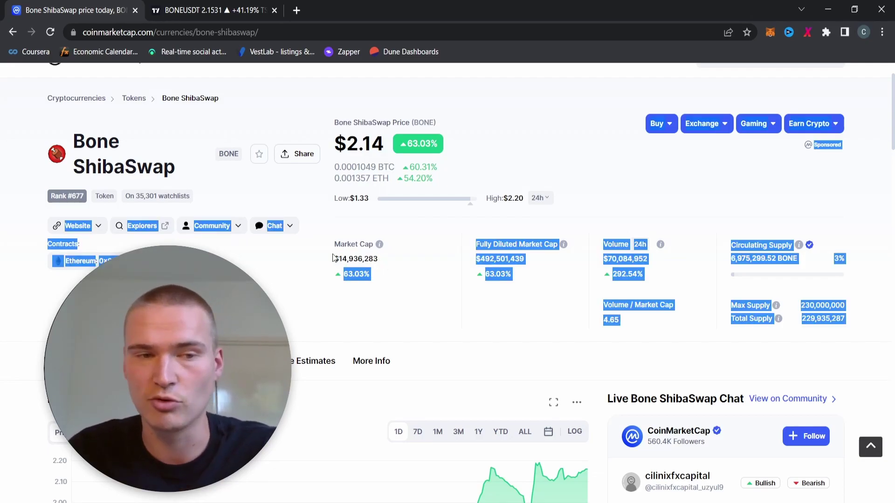
left_click(112, 156)
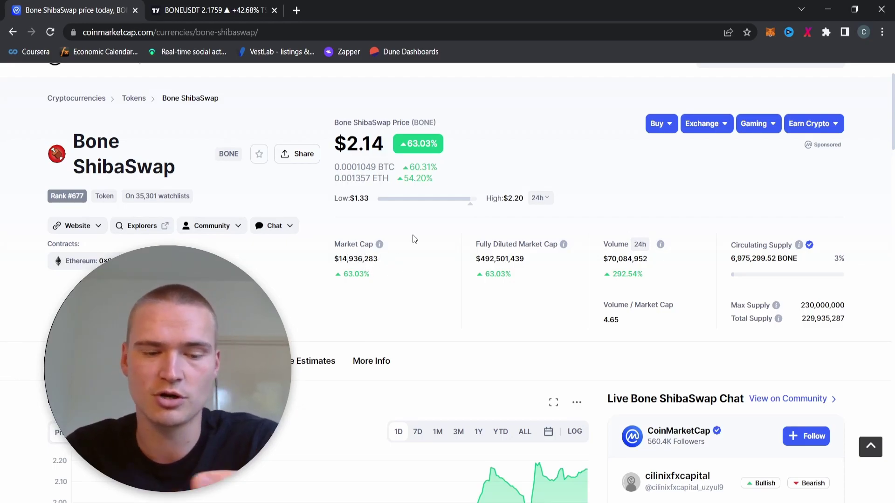
- Toggle the Bone ShibaSwap chart to Market Cap and back to Price
scroll(367, 257, "down", 5)
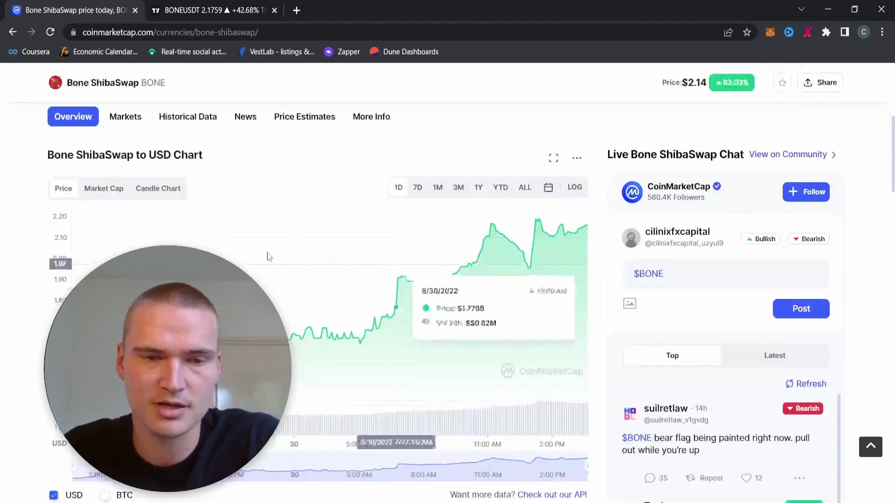
left_click(103, 188)
left_click(63, 188)
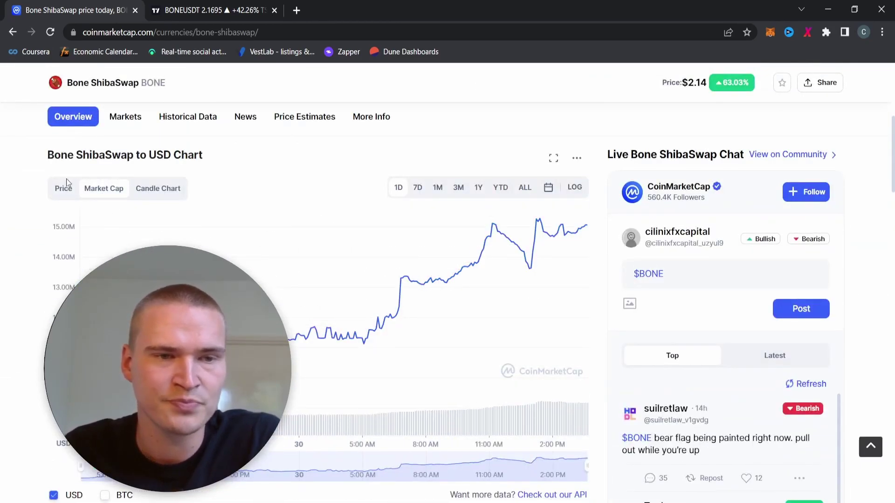
scroll(434, 130, "up", 4)
scroll(468, 186, "up", 1)
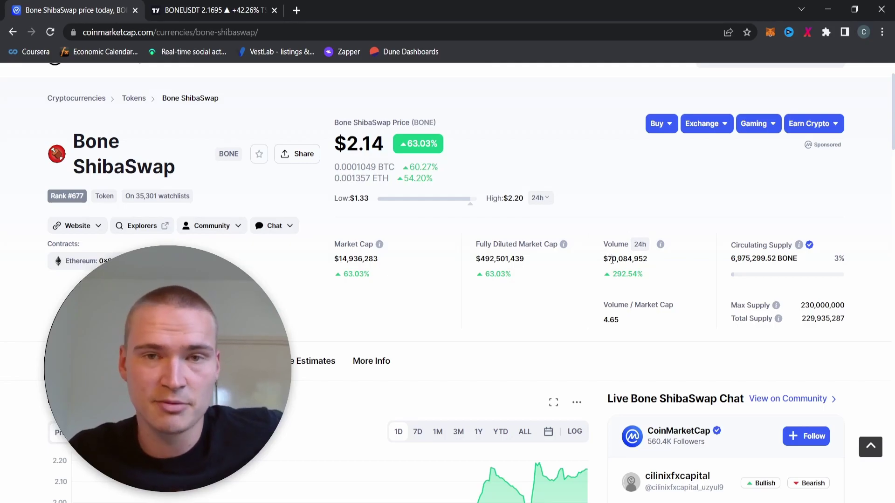
- Sort BONE markets by Volume %, return to Overview, then switch to the BONEUSDT 1h TradingView chart
scroll(462, 299, "down", 5)
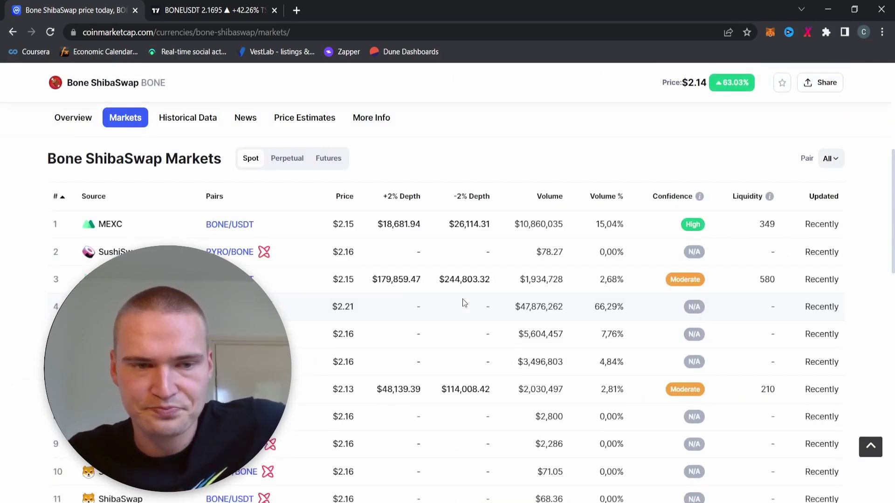
left_click(613, 136)
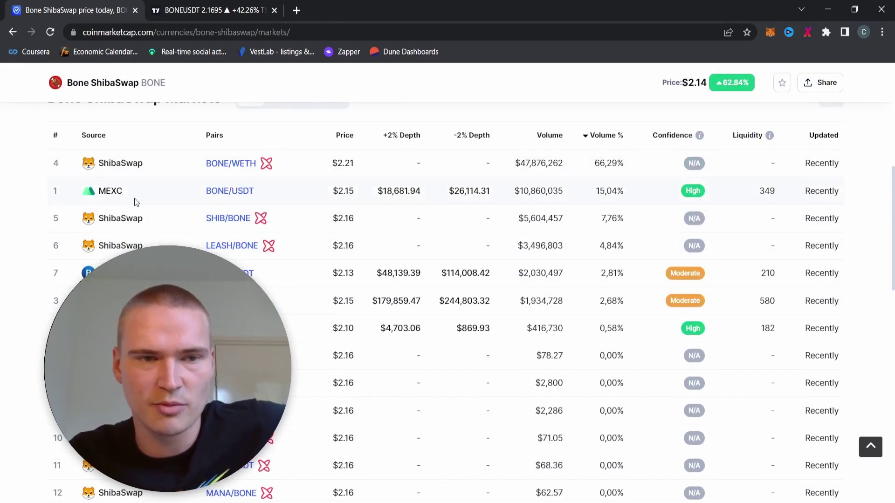
scroll(205, 196, "up", 6)
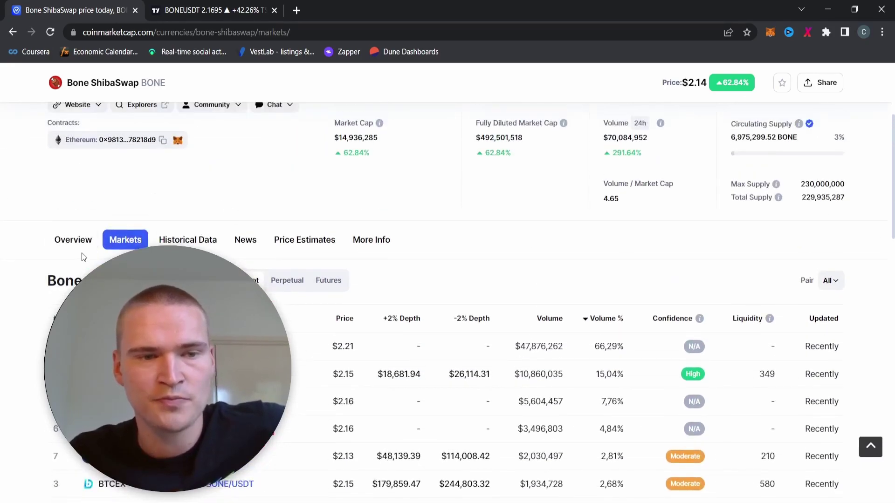
left_click(74, 239)
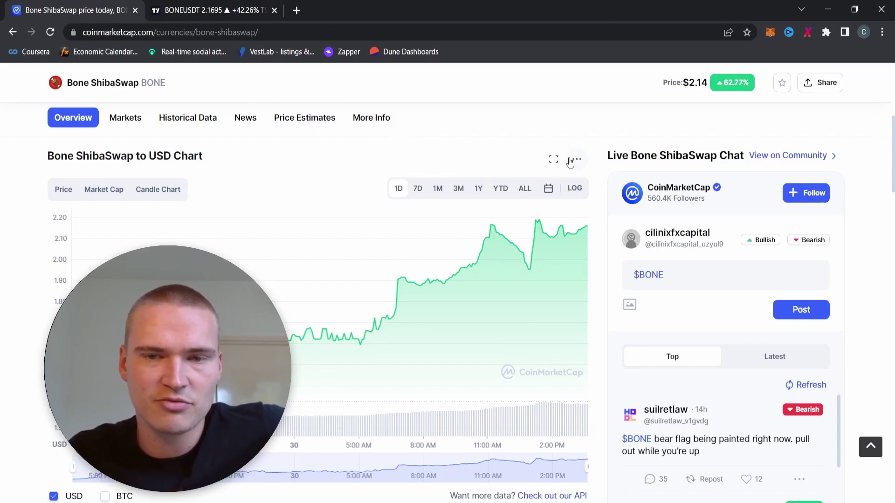
scroll(564, 156, "up", 3)
left_click(236, 11)
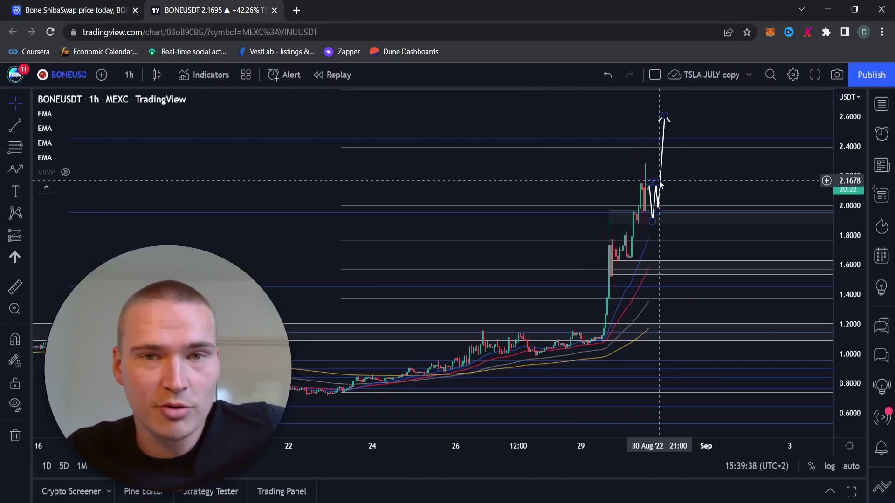
- Bring the Fibonacci levels into view and move the zigzag arrow onto the latest candles
mouse_move(714, 176)
left_mouse_down()
mouse_move(577, 186)
mouse_move(601, 184)
left_mouse_up()
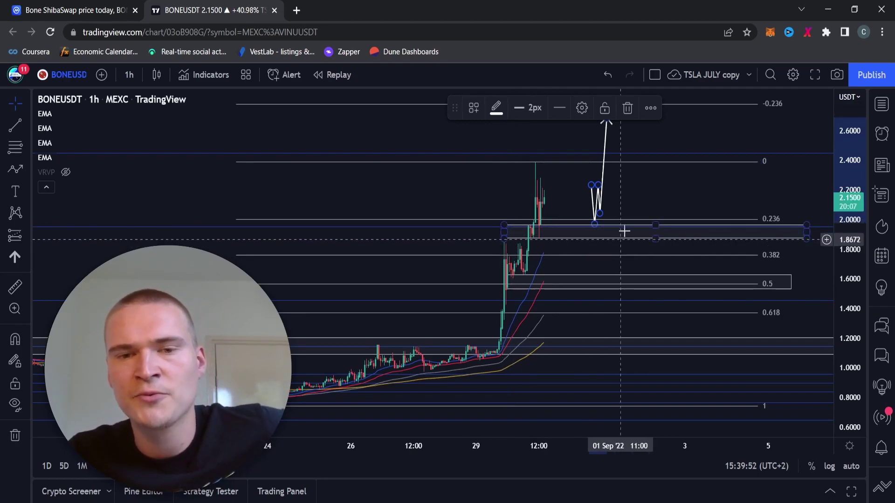
left_click_drag(566, 198, 569, 192)
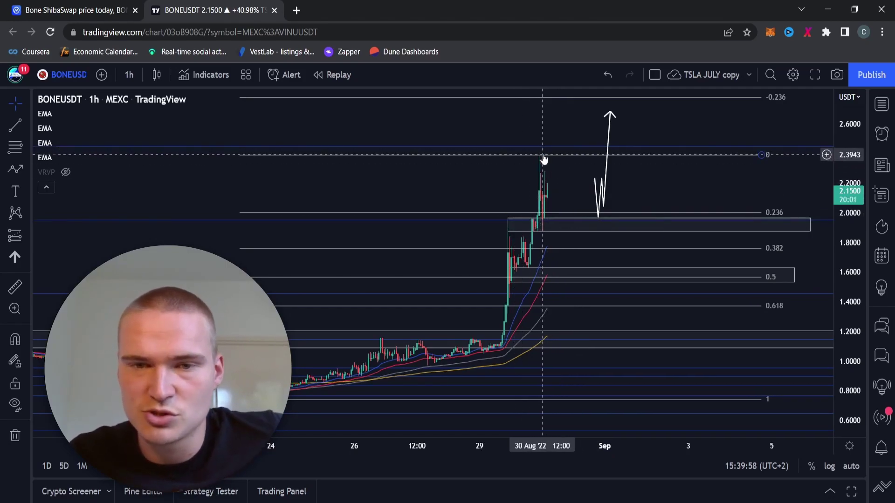
left_click(554, 218)
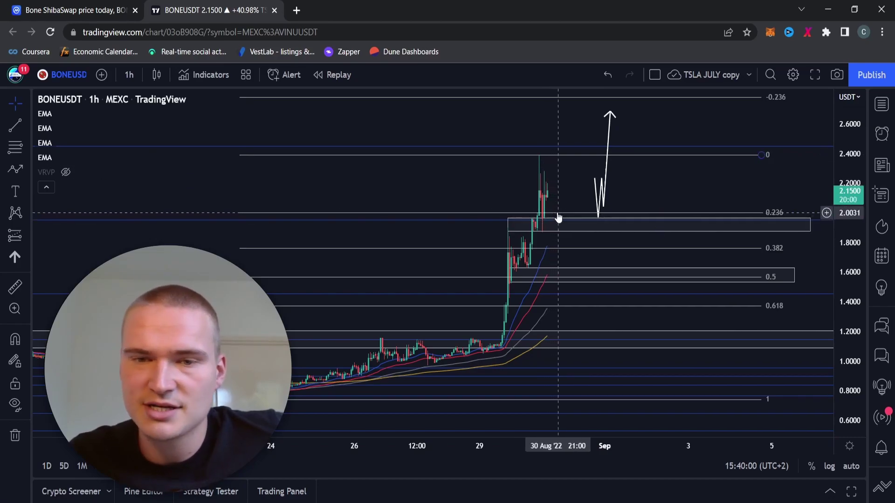
left_click_drag(598, 207, 550, 204)
- Reposition the bullish arrow's tip toward the -0.236 Fibonacci level, leaving space above price
left_click_drag(611, 190, 618, 220)
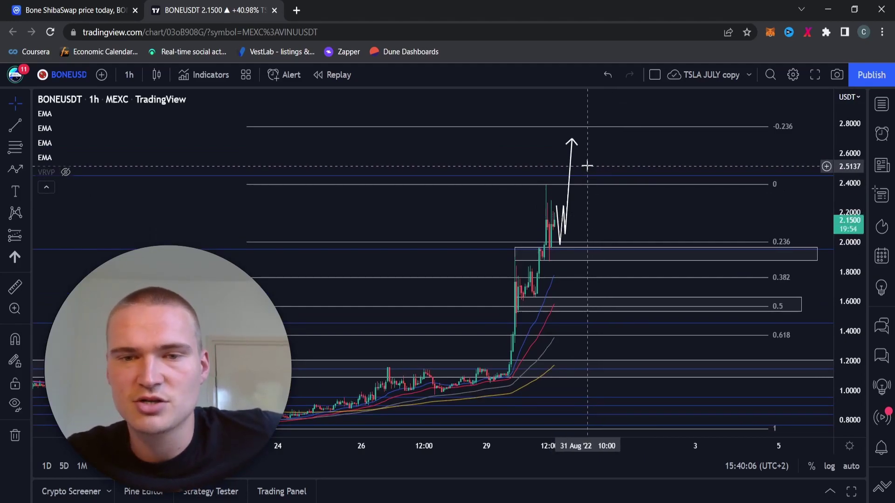
left_click_drag(587, 165, 589, 177)
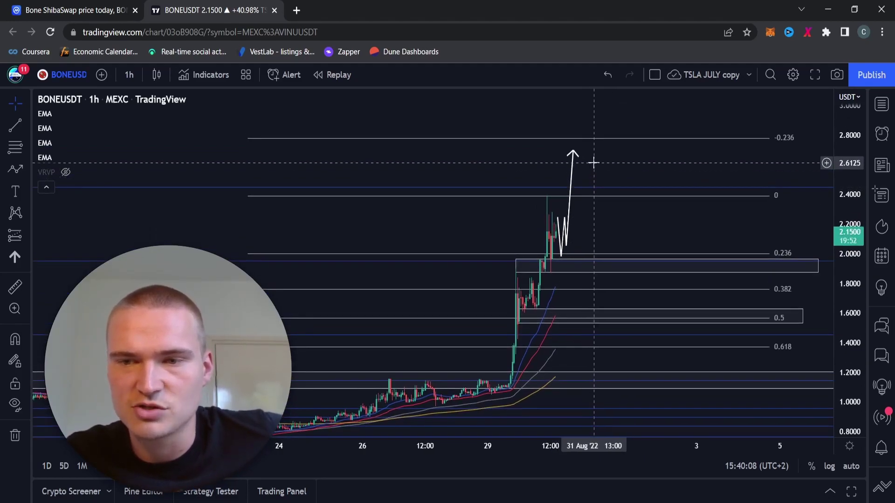
left_click_drag(591, 227, 612, 193)
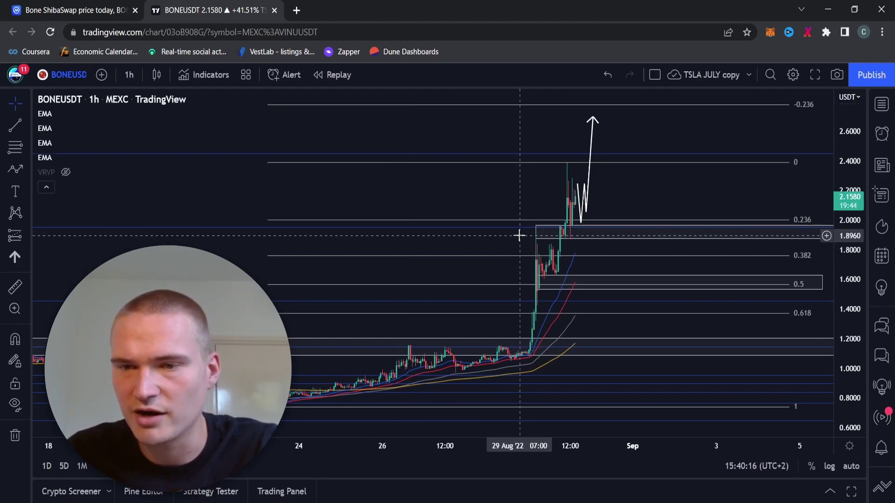
left_click_drag(541, 212, 540, 239)
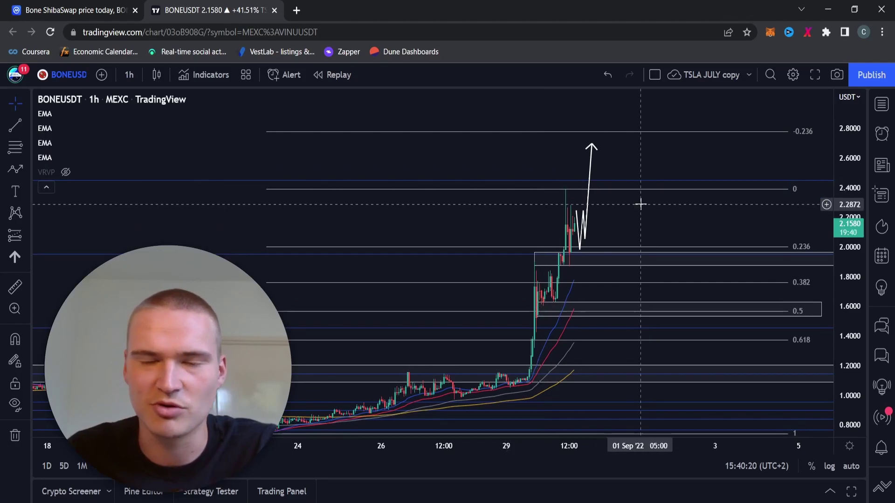
left_click_drag(640, 212, 641, 242)
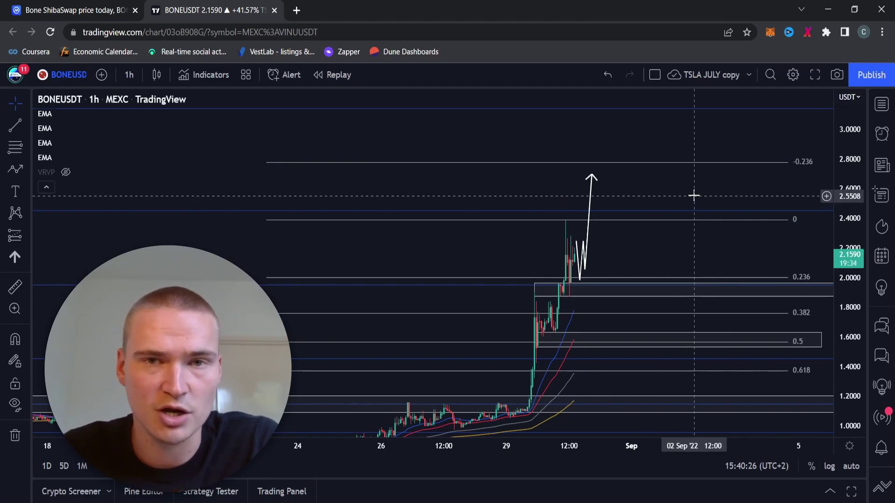
left_click_drag(591, 177, 592, 186)
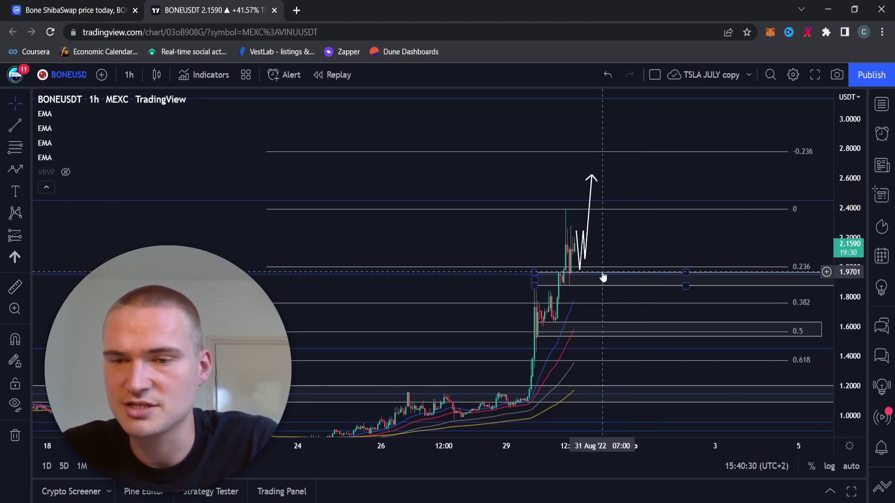
left_click_drag(612, 242, 616, 262)
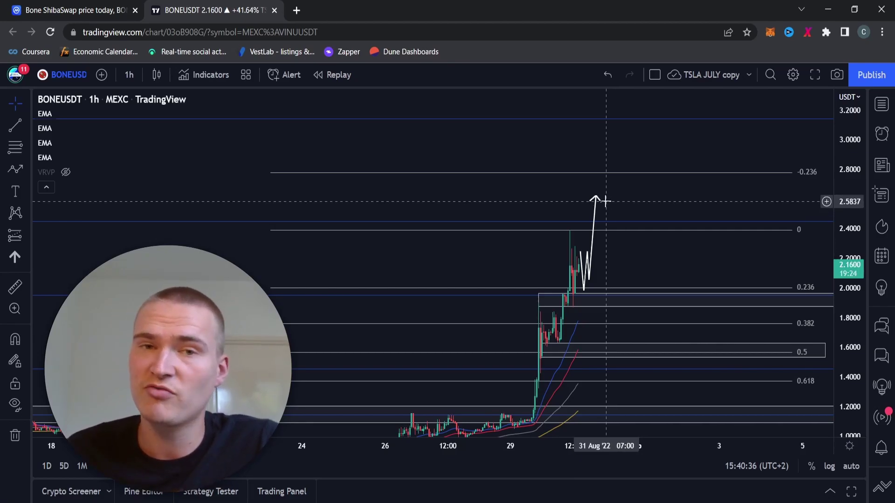
mouse_move(600, 202)
left_mouse_down()
mouse_move(615, 214)
mouse_move(572, 227)
left_mouse_up()
- Draw a new path leg from the arrow tip, dipping down then climbing to about 3.0
left_click(16, 169)
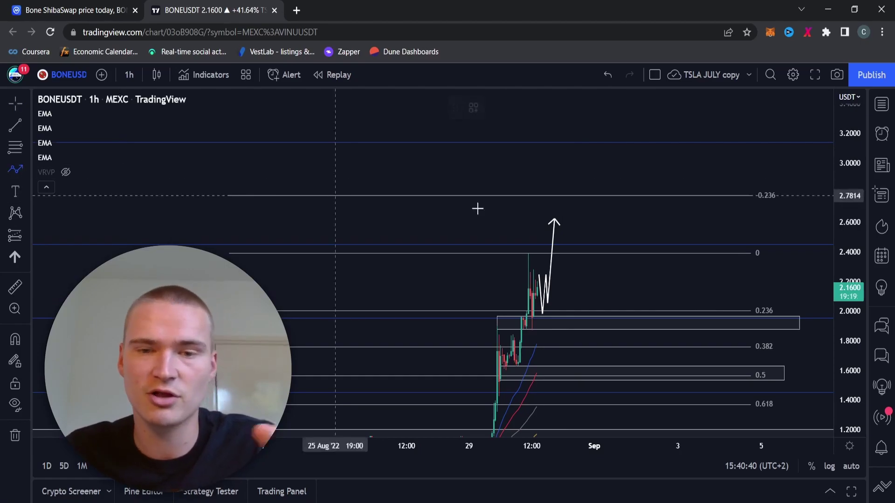
left_click(555, 222)
left_click(558, 260)
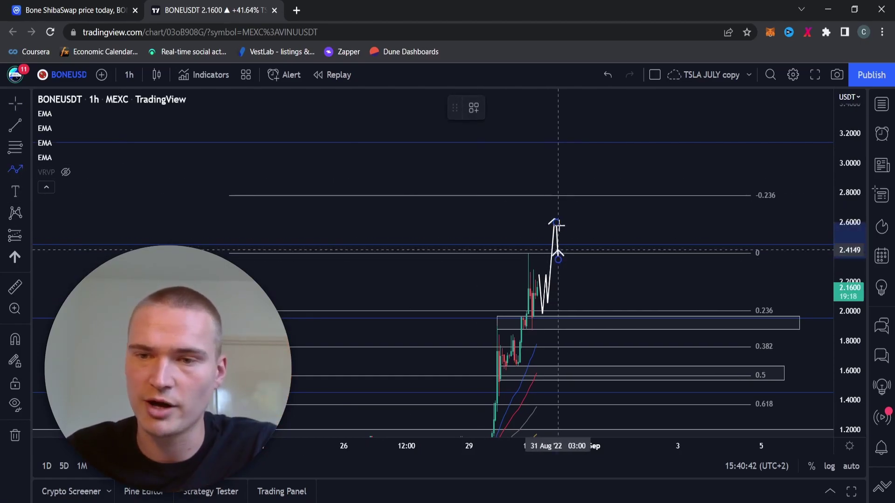
double_click(568, 163)
- Glance at the CoinMarketCap page, then return and recenter the chart on the drawings
key("ctrl+shift+Tab")
scroll(261, 204, "up", 4)
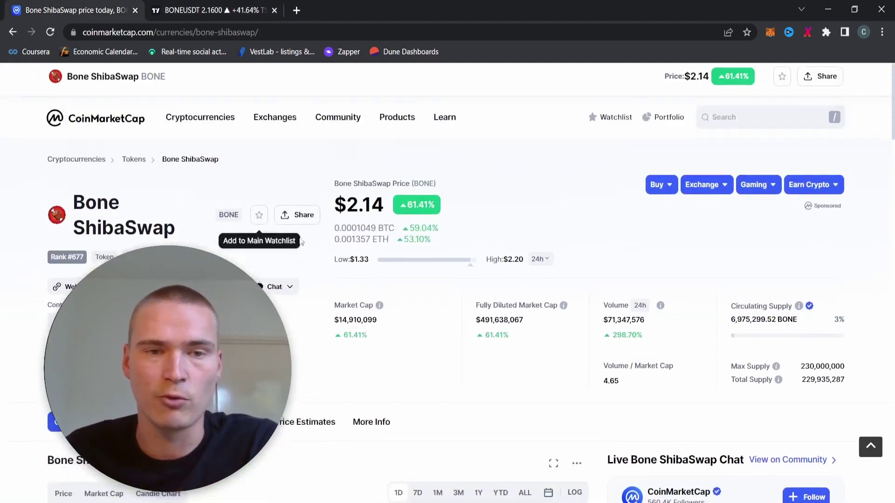
key("ctrl+Tab")
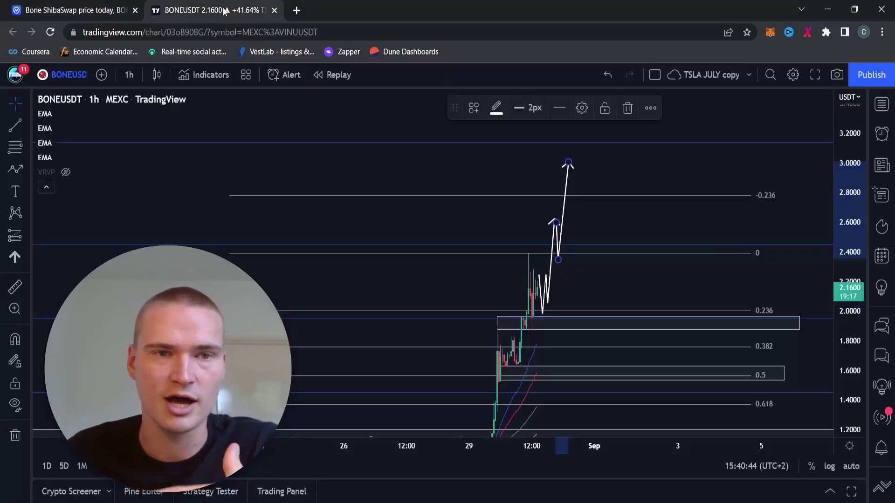
left_click_drag(666, 208, 646, 155)
left_click_drag(606, 244, 693, 212)
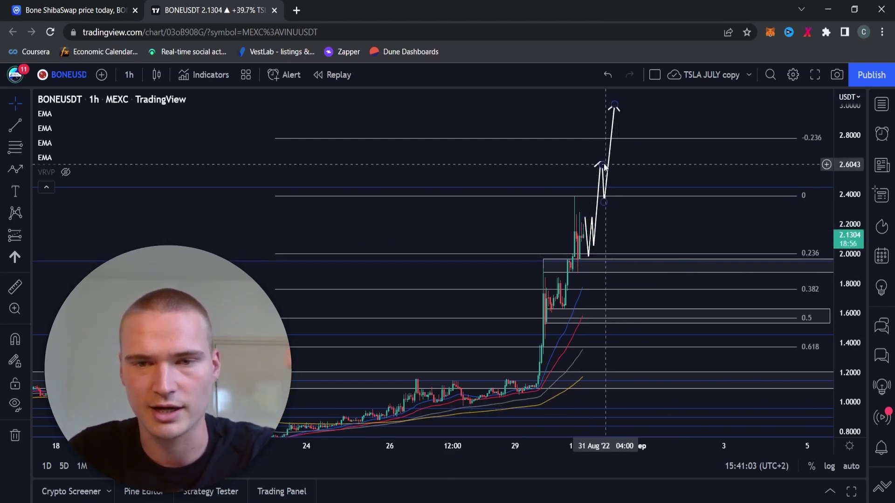
left_click_drag(651, 232, 652, 181)
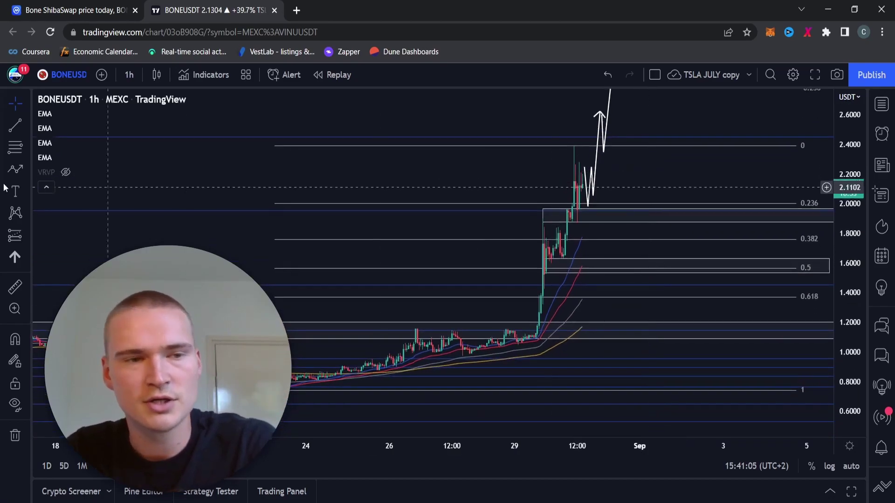
left_click(16, 169)
left_click(583, 169)
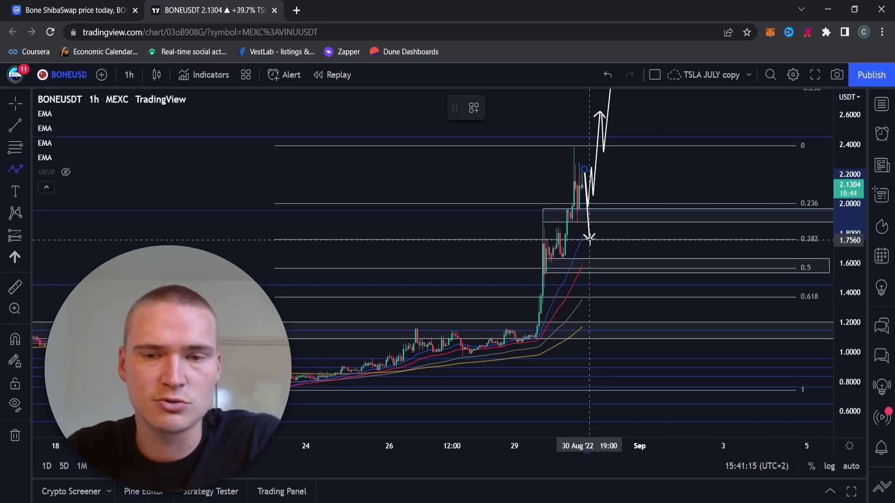
left_click(592, 239)
left_click(594, 211)
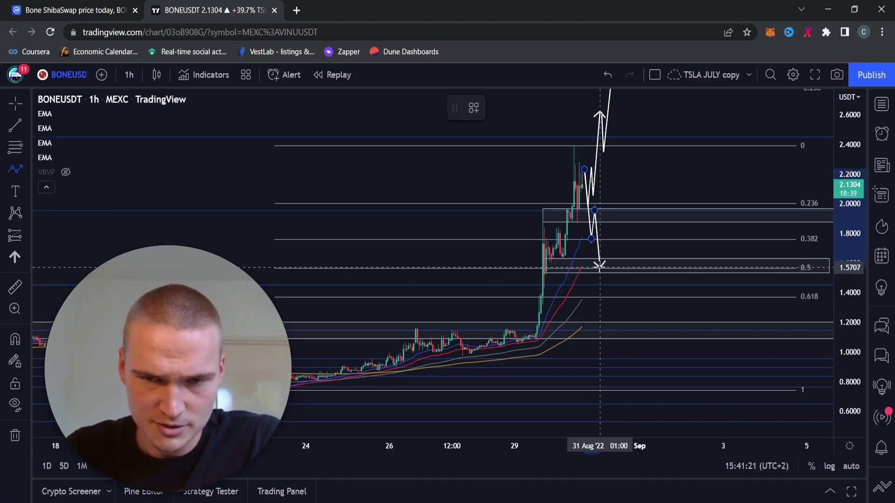
left_click(603, 224)
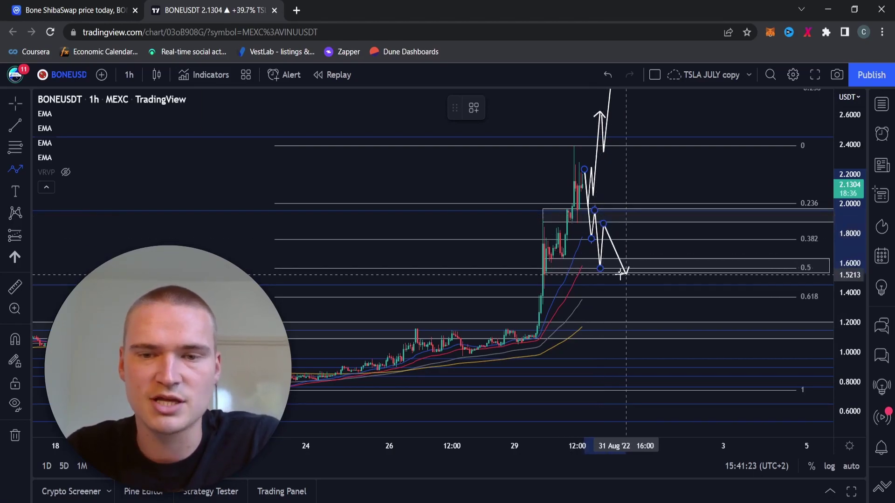
left_click(607, 262)
left_click(619, 192)
left_click(623, 217)
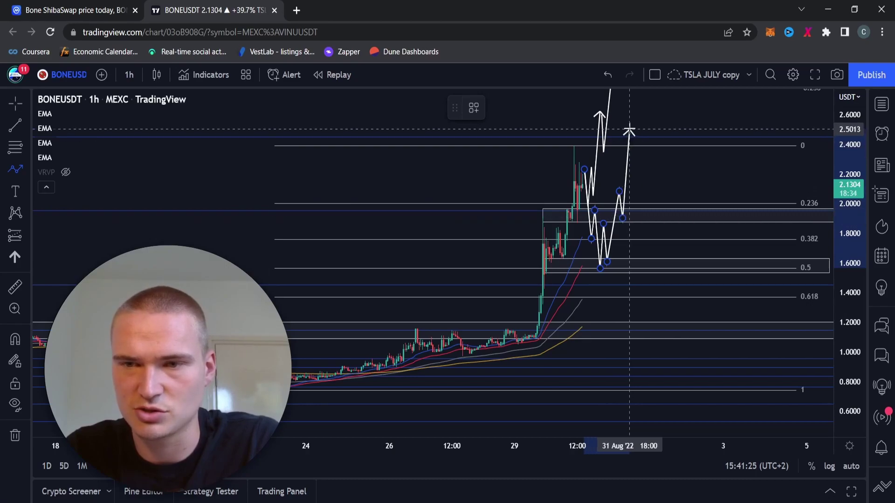
double_click(632, 128)
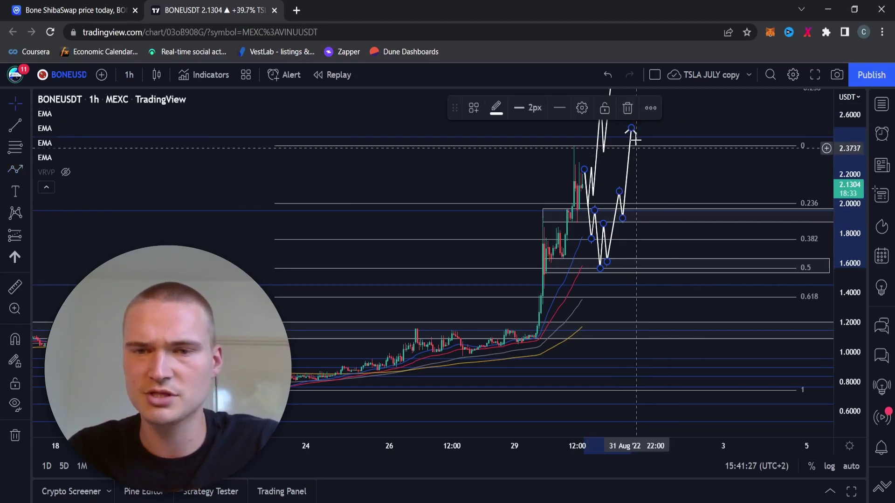
left_click(628, 108)
left_click(16, 170)
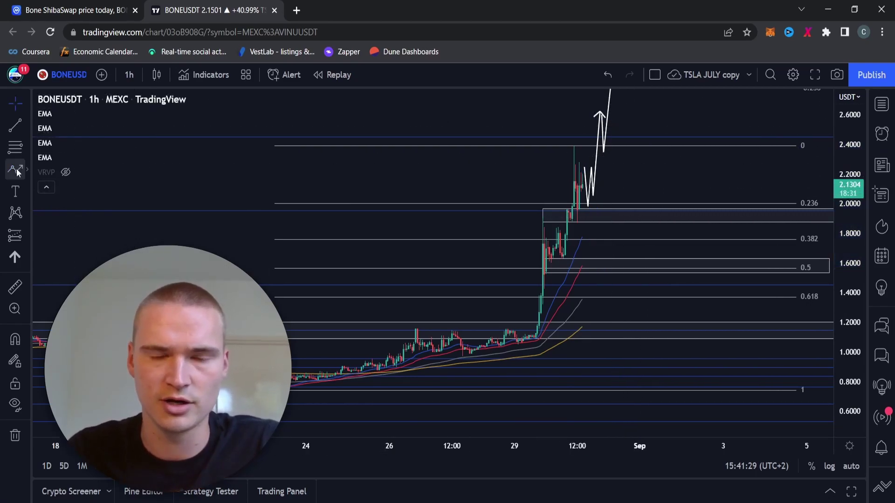
left_click(584, 172)
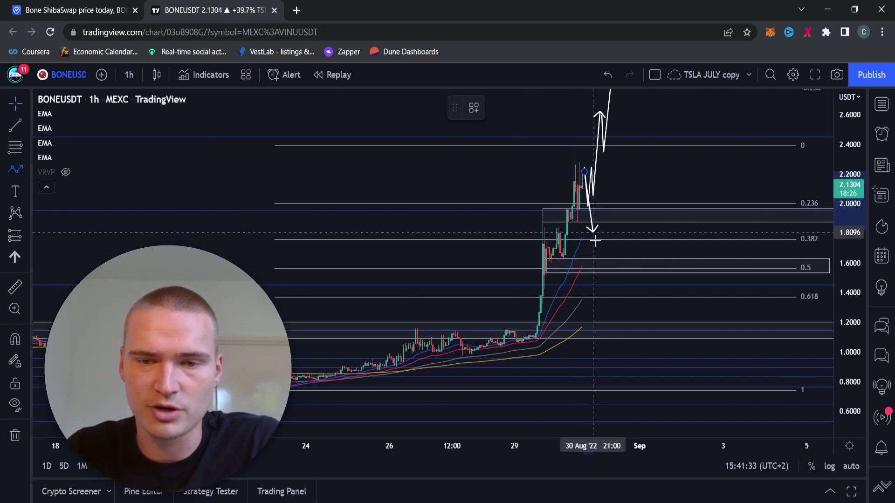
left_click(593, 265)
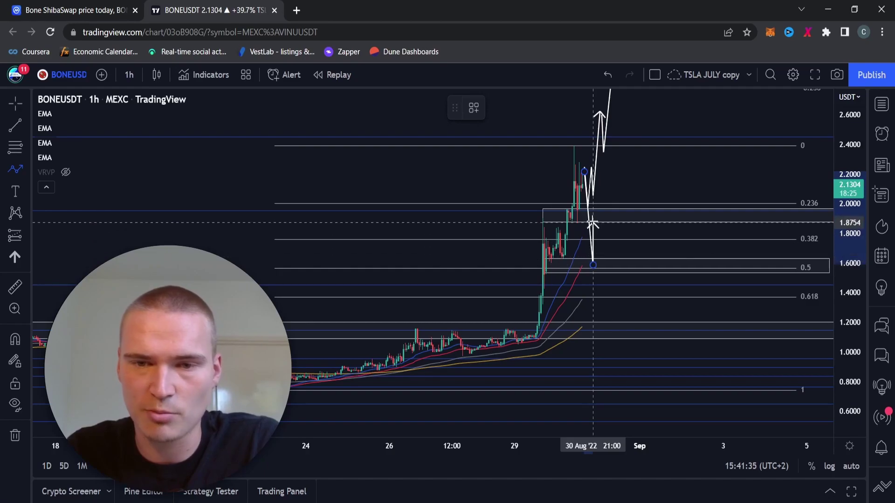
left_click(598, 216)
left_click(601, 267)
left_click(609, 213)
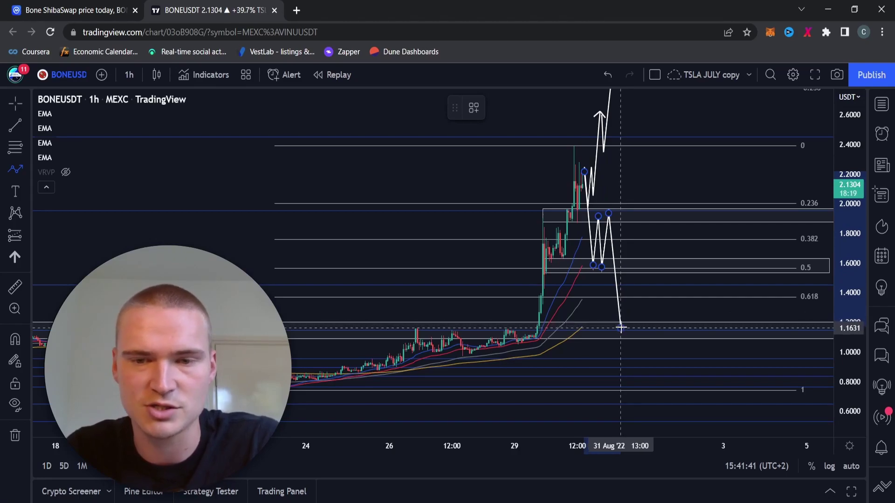
double_click(620, 327)
left_click_drag(647, 172, 659, 205)
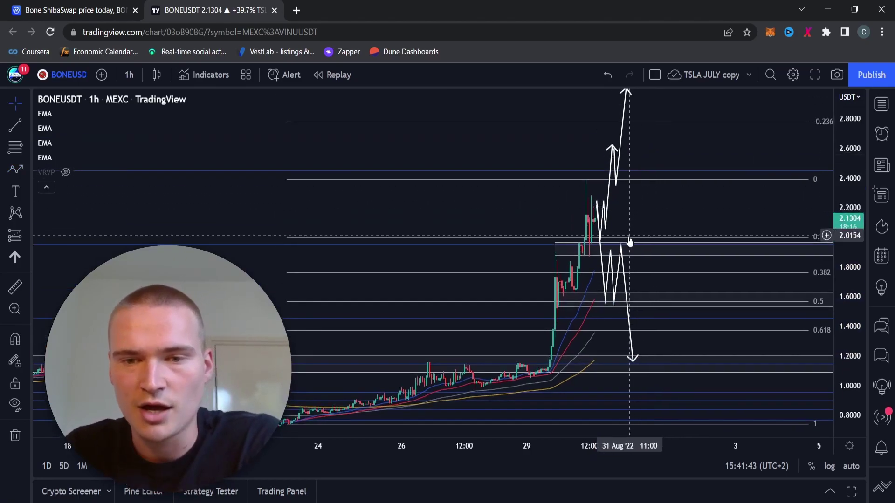
left_click_drag(629, 241, 636, 233)
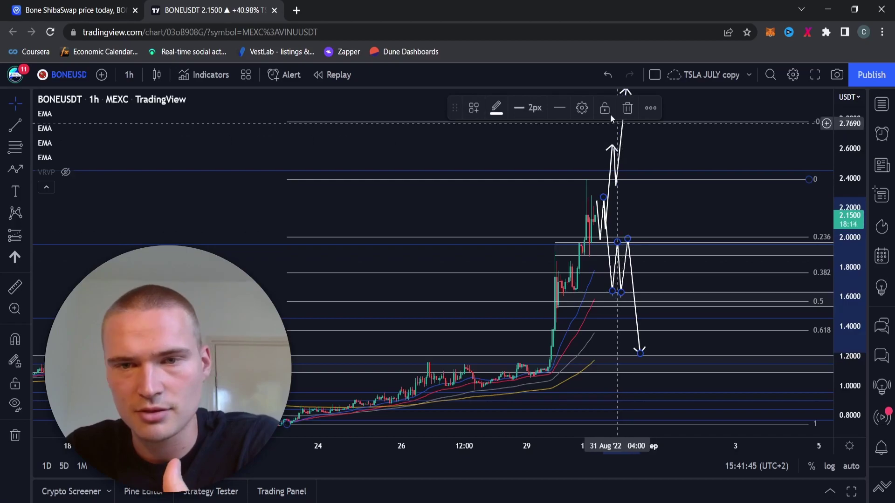
left_click(628, 108)
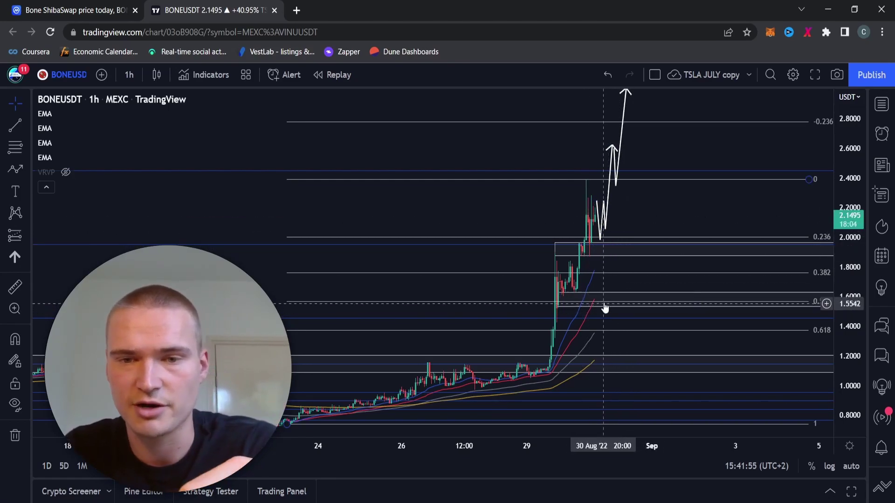
left_click(608, 225)
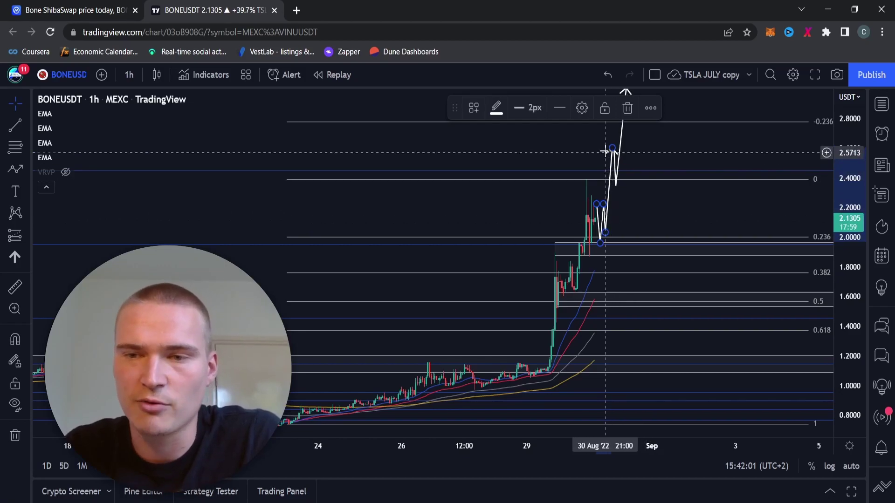
left_click(653, 232)
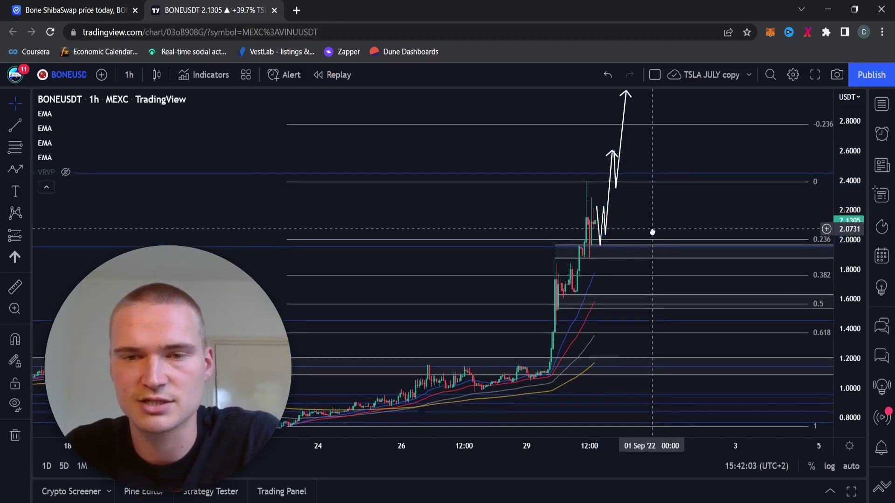